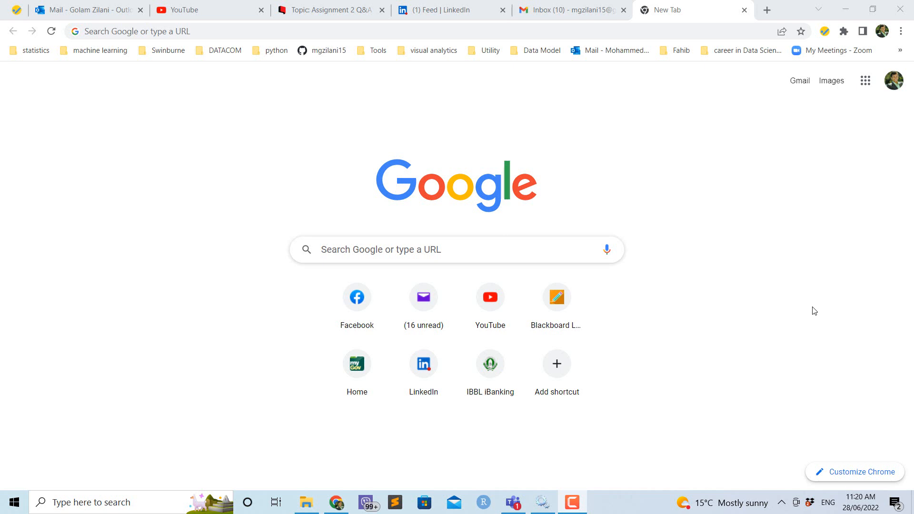
Search Google for "install pycharm windows" and open the JetBrains PyCharm download page
click(430, 246)
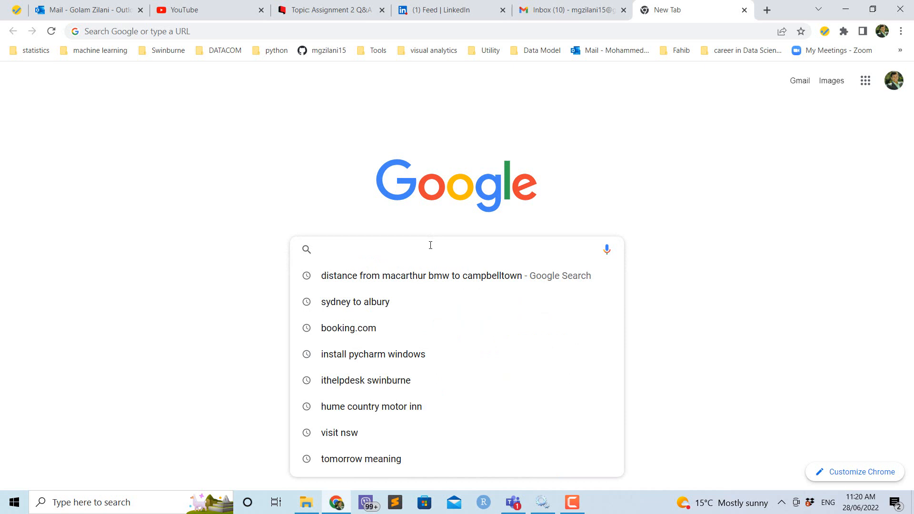
click(399, 355)
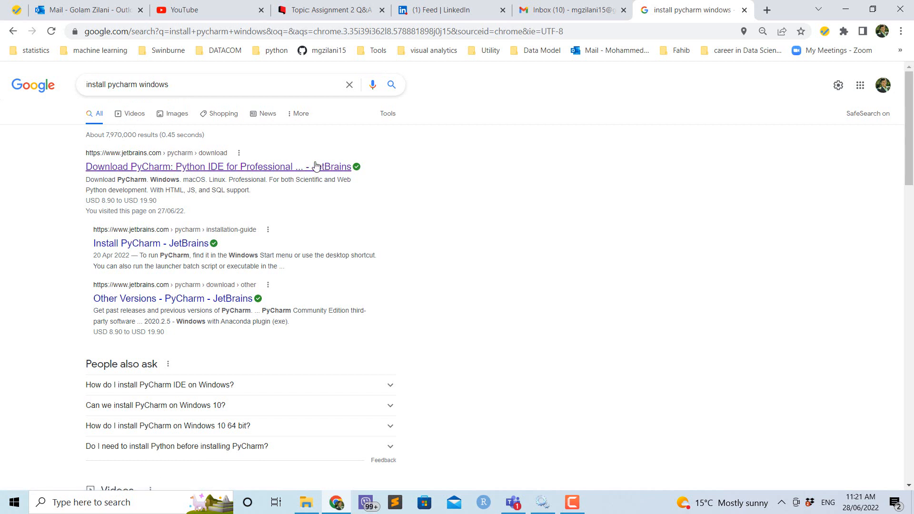
click(200, 171)
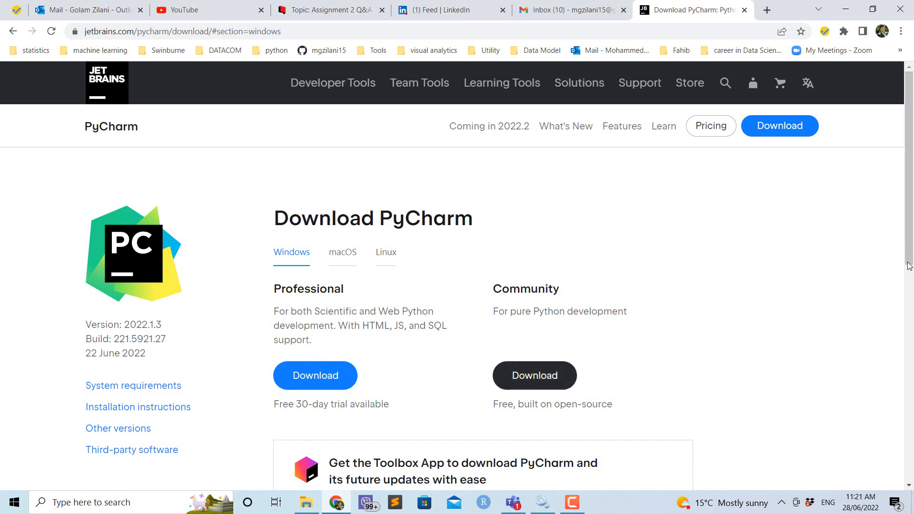
Download the free Community edition of PyCharm for Windows
drag(909, 240, 911, 351)
scroll(840, 390, up, 6)
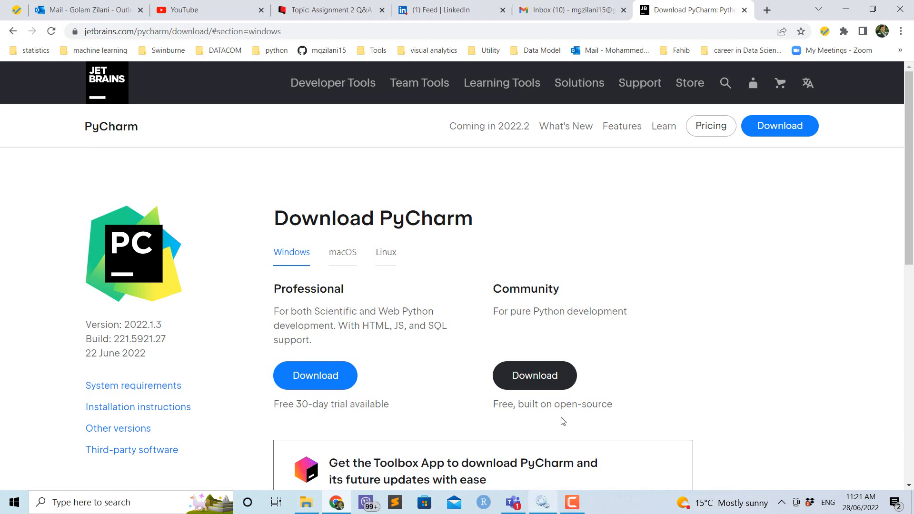
click(531, 379)
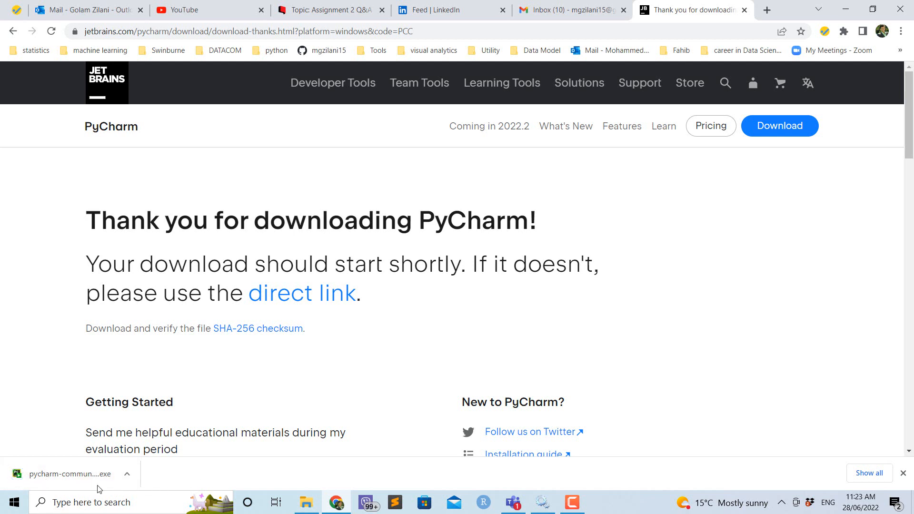
Show the downloaded pycharm-community-2022.1.3 installer in its folder and launch it
click(869, 474)
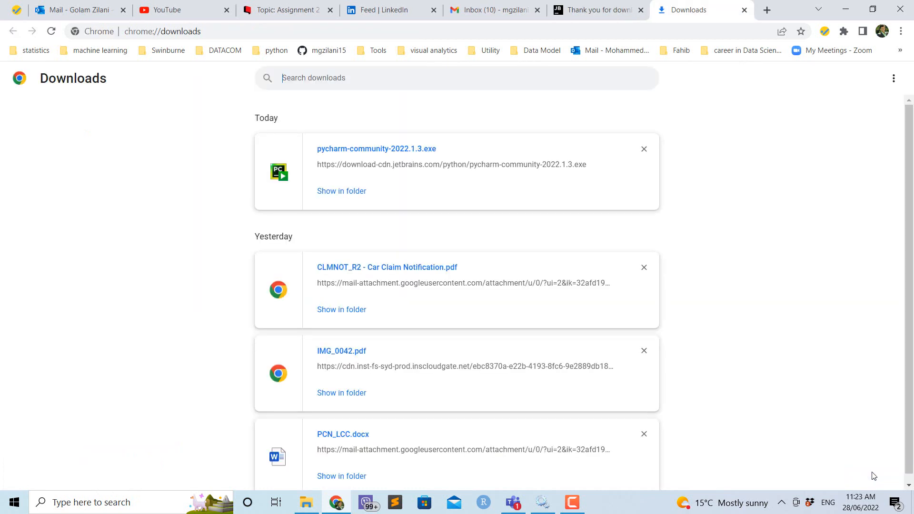
click(344, 193)
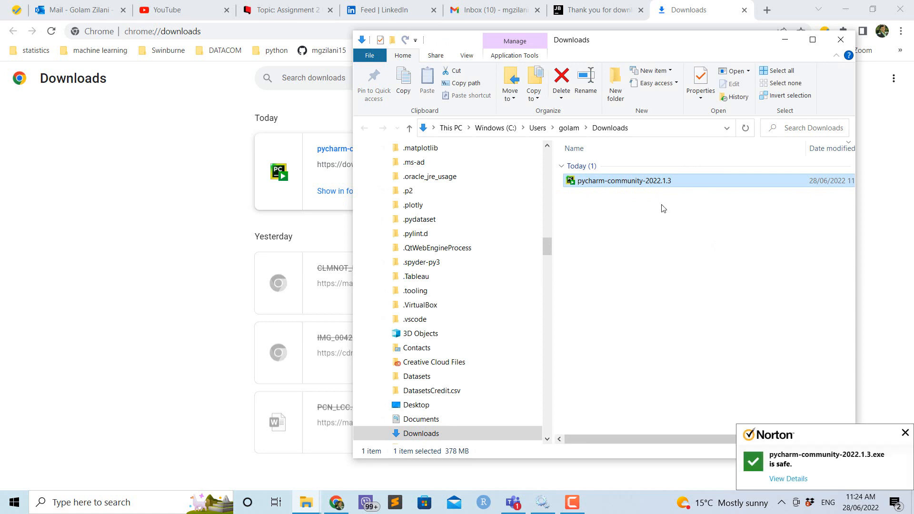
double_click(627, 184)
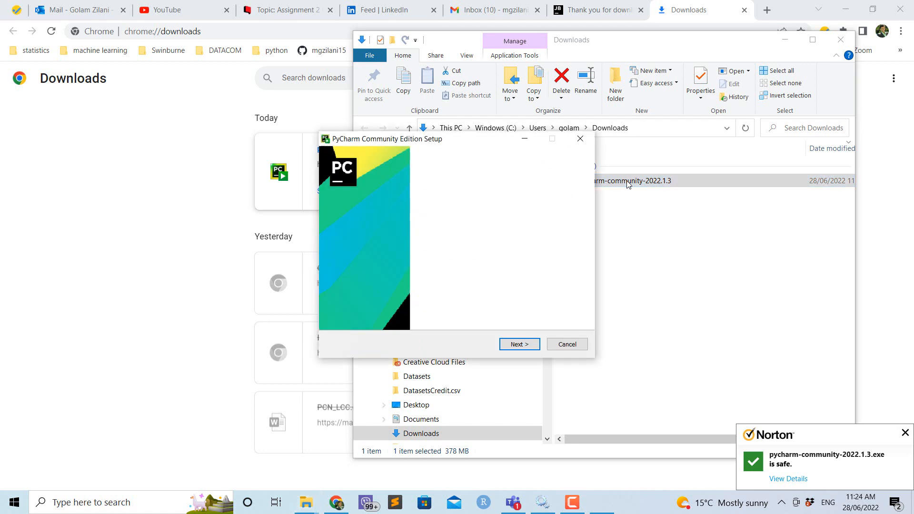
Install PyCharm Community Edition in the default folder with a desktop shortcut and the JetBrains Start Menu folder, then finish setup without running it
click(519, 345)
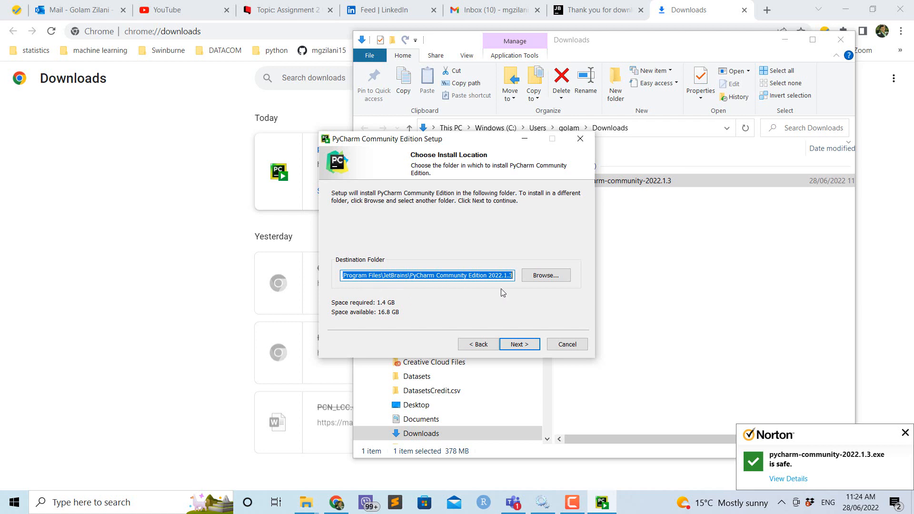
click(519, 347)
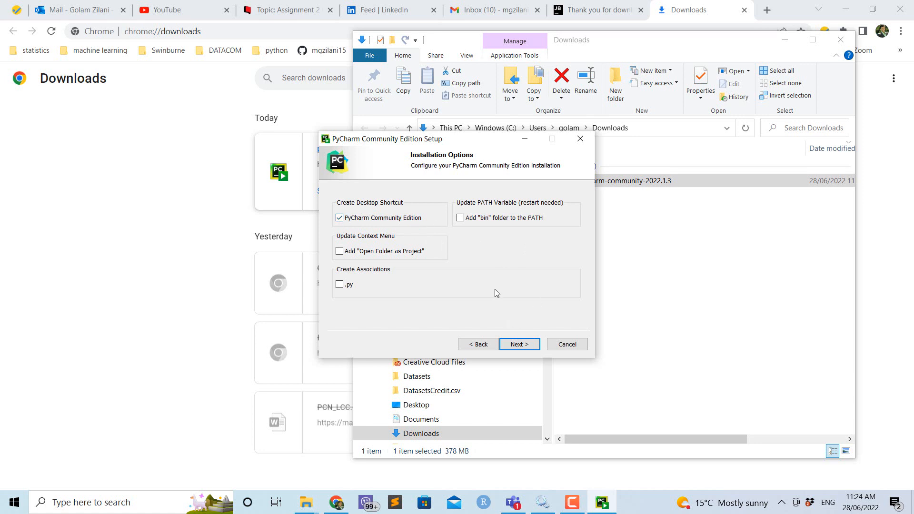
click(525, 348)
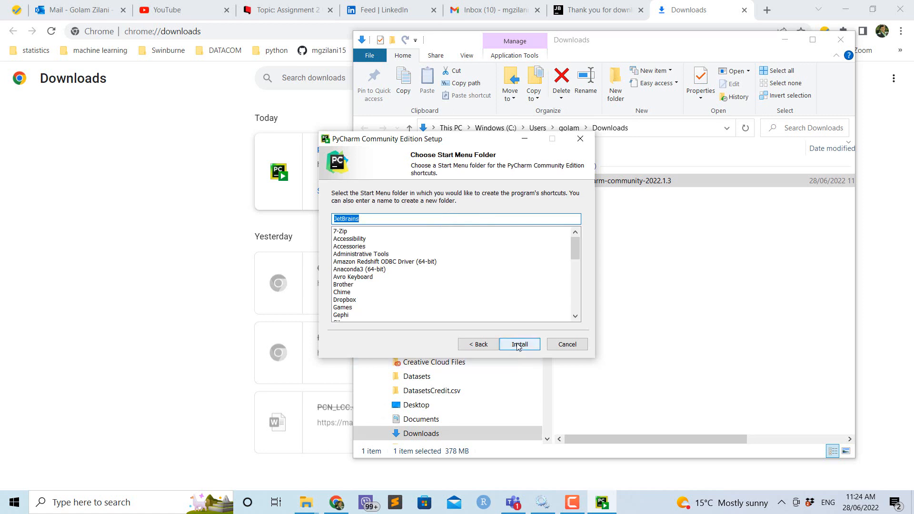
click(519, 345)
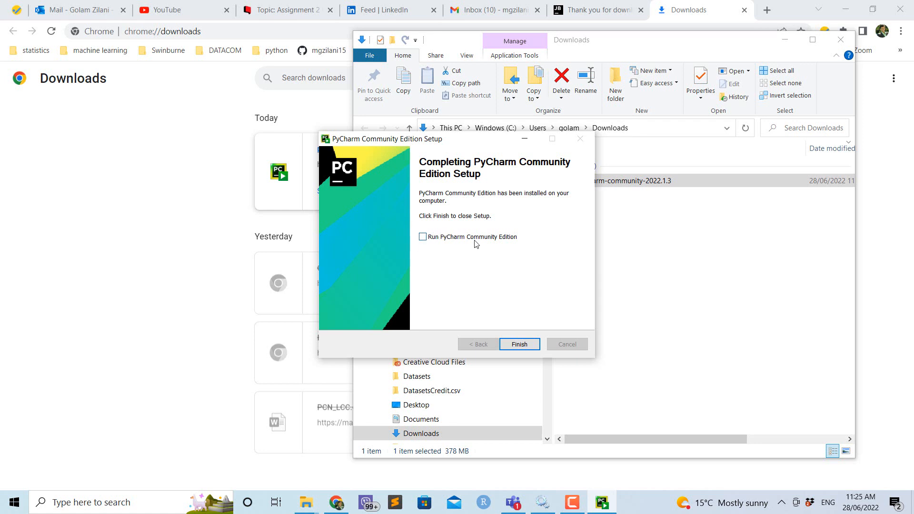
click(520, 345)
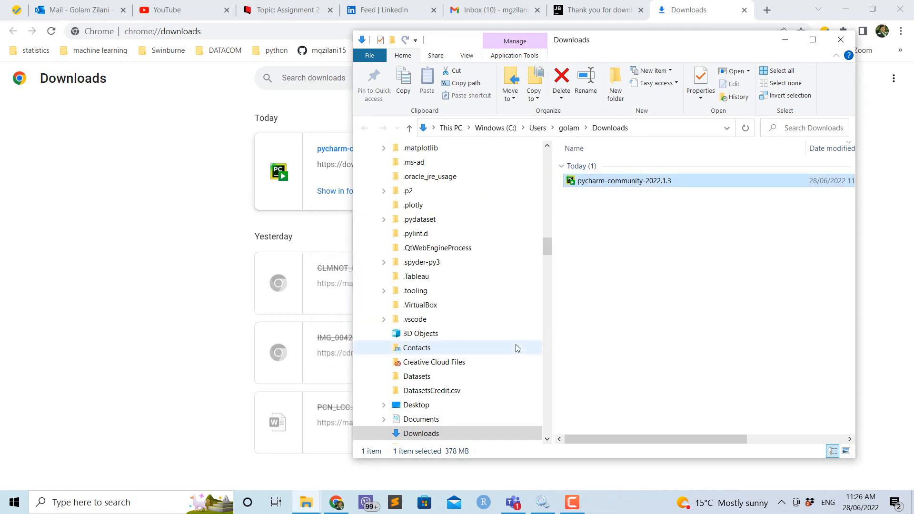
Minimize the open windows and launch PyCharm Community Edition from the desktop without importing settings
click(785, 41)
click(845, 10)
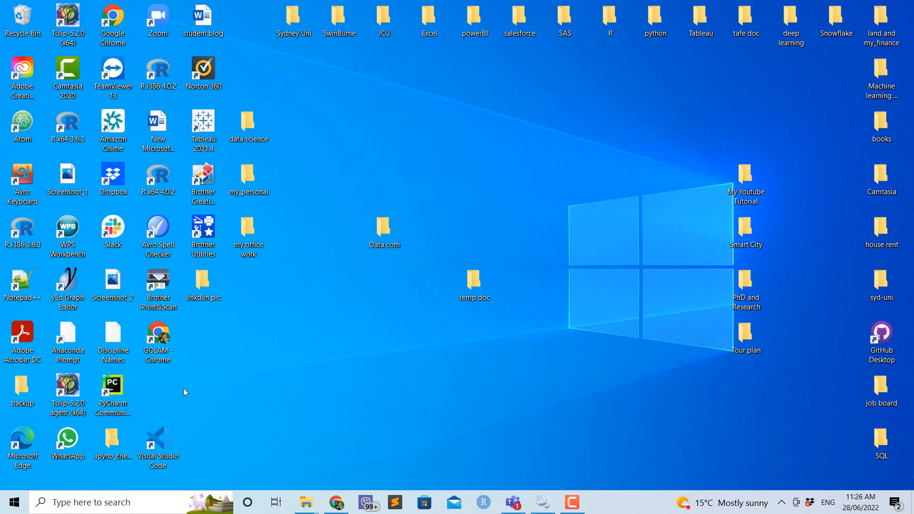
double_click(122, 390)
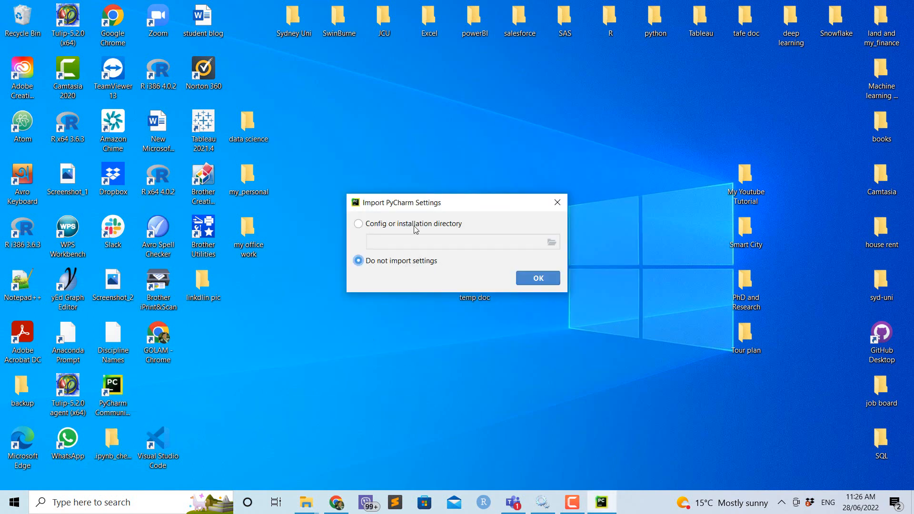
click(539, 279)
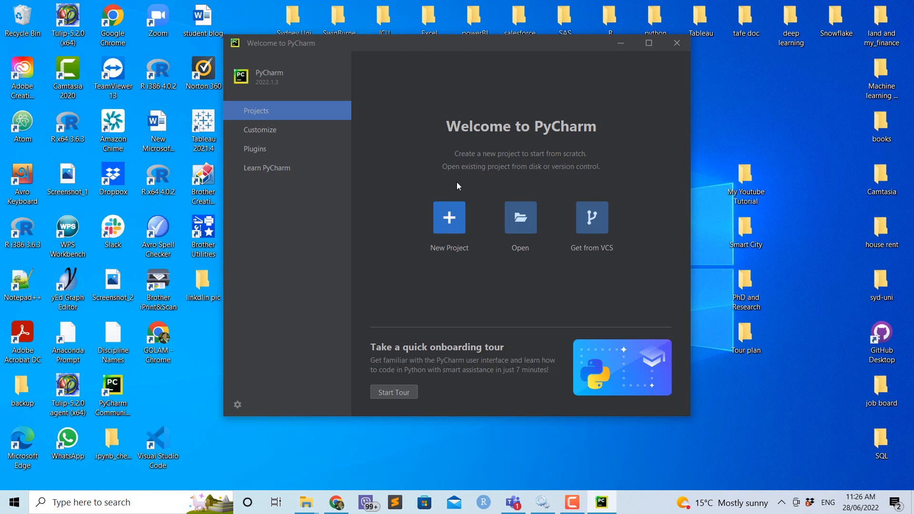
Create a new project named pythonProject4 with a new Virtualenv environment, the Python39 base interpreter and a main.py welcome script
click(449, 221)
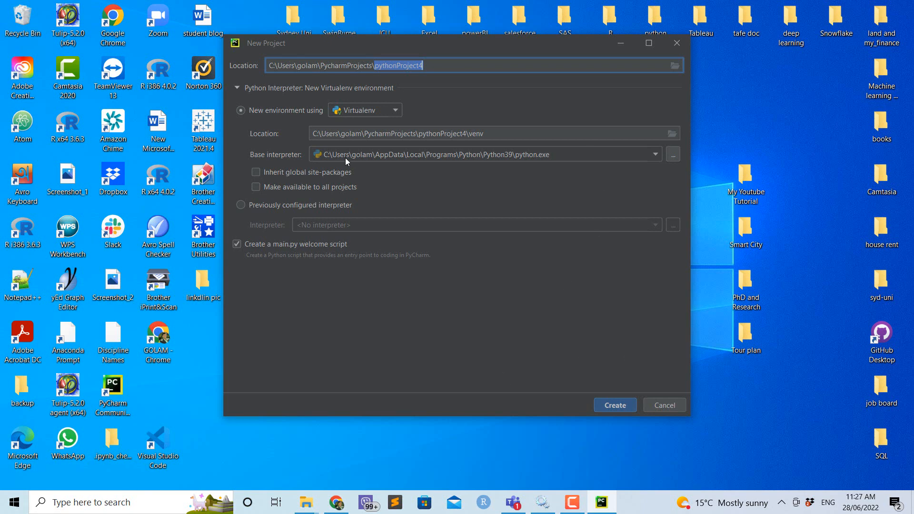
click(615, 405)
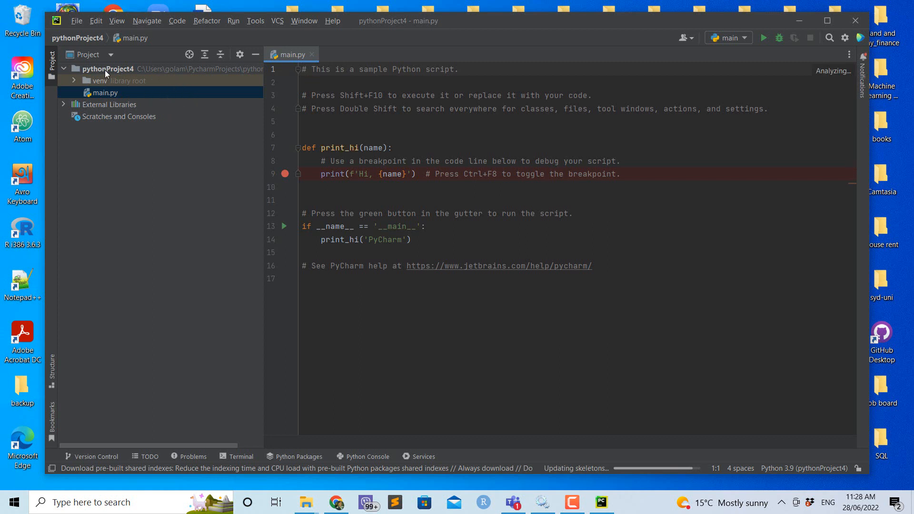
Delete all the sample code from main.py and maximize the PyCharm window
click(139, 94)
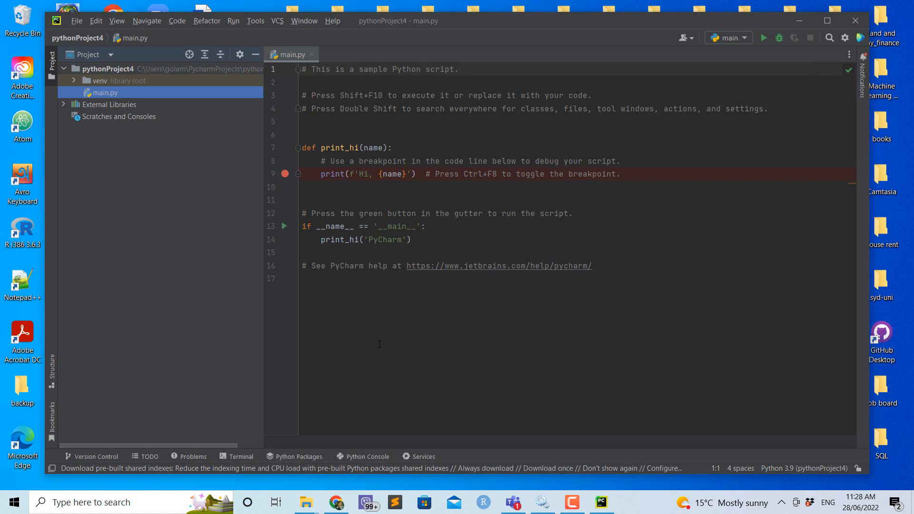
drag(350, 303, 302, 69)
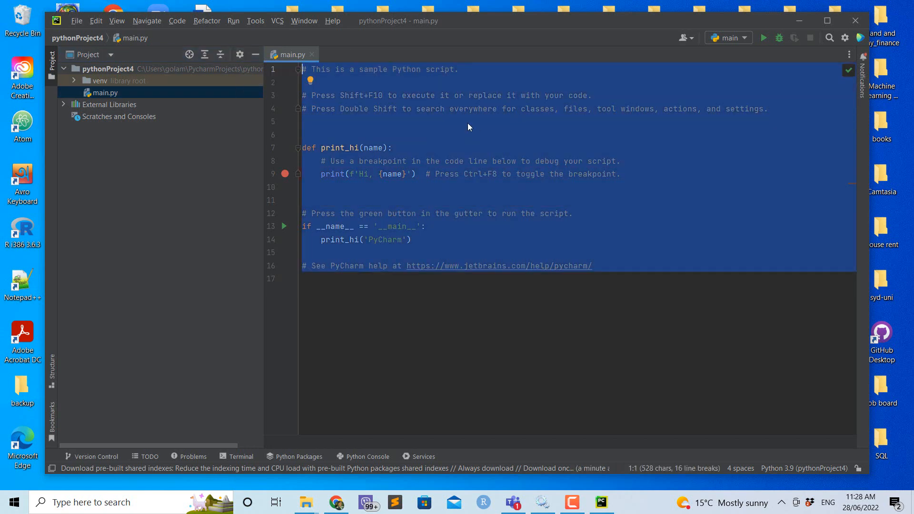
key(BackSpace)
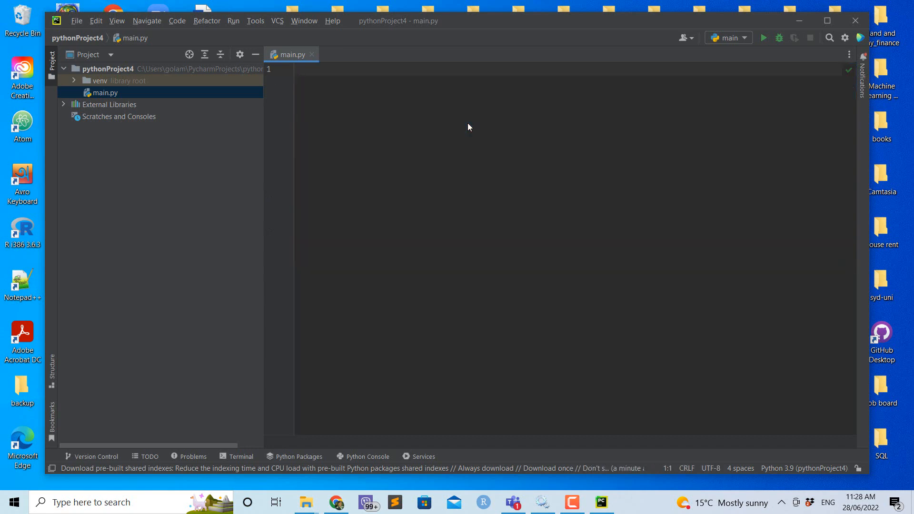
click(827, 20)
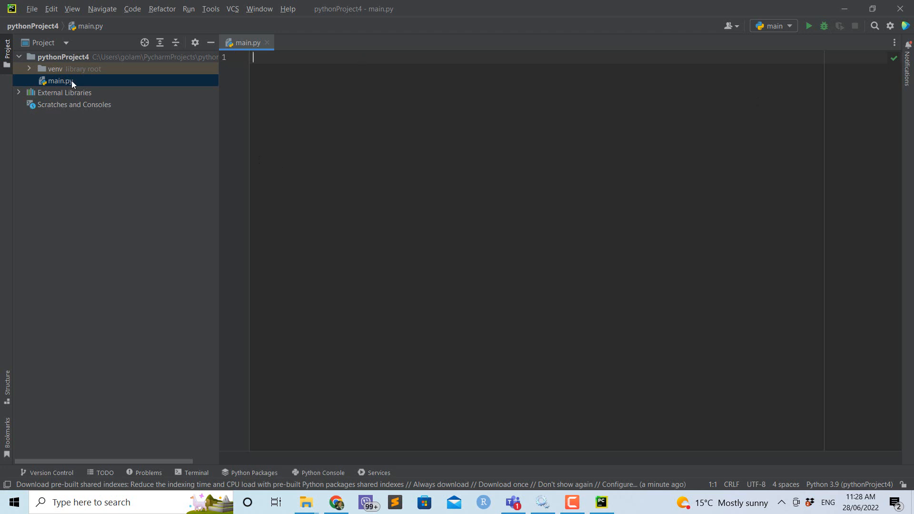
Add a new Python file named myFirstPythonFile to pythonProject4
right_click(120, 56)
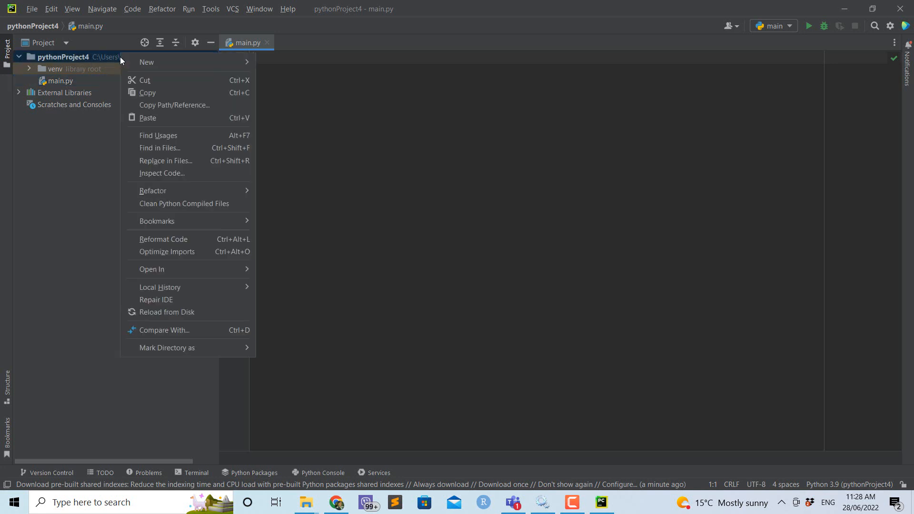
mouse_move(160, 61)
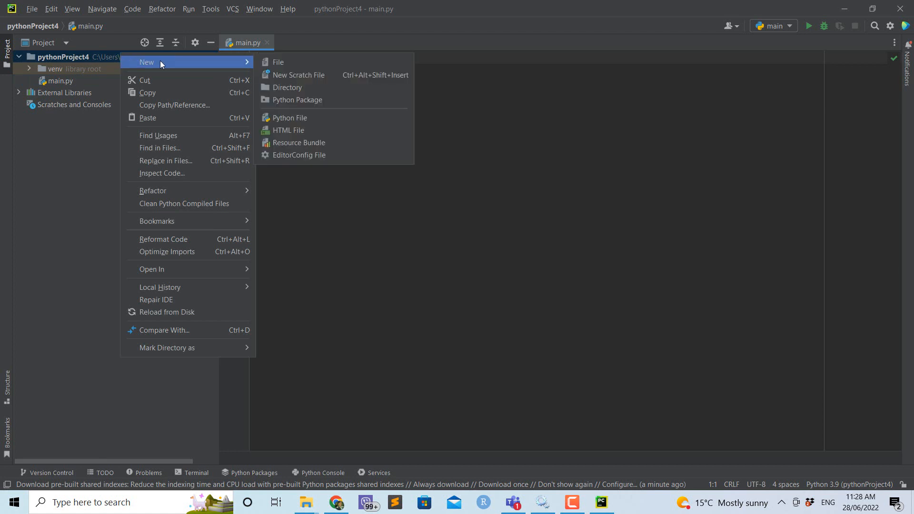
click(305, 117)
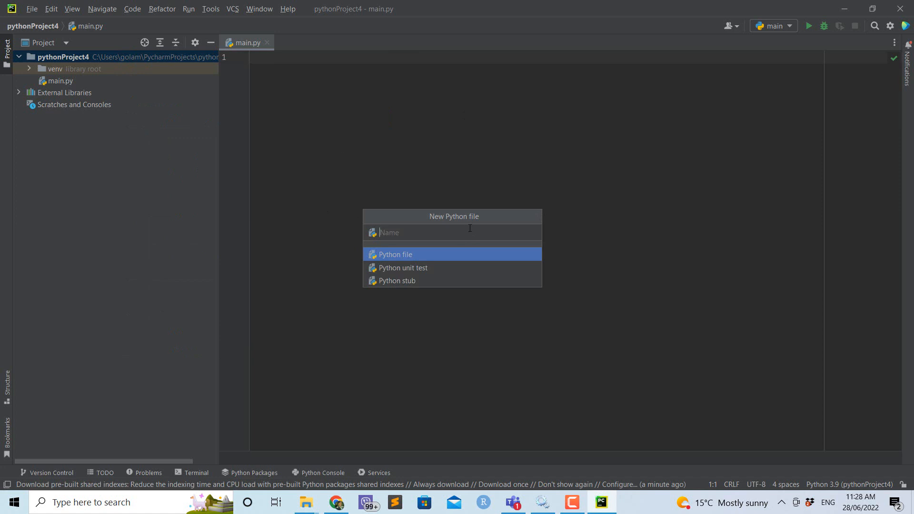
text(my)
key(BackSpace)
text(FirstPythonFile)
key(Return)
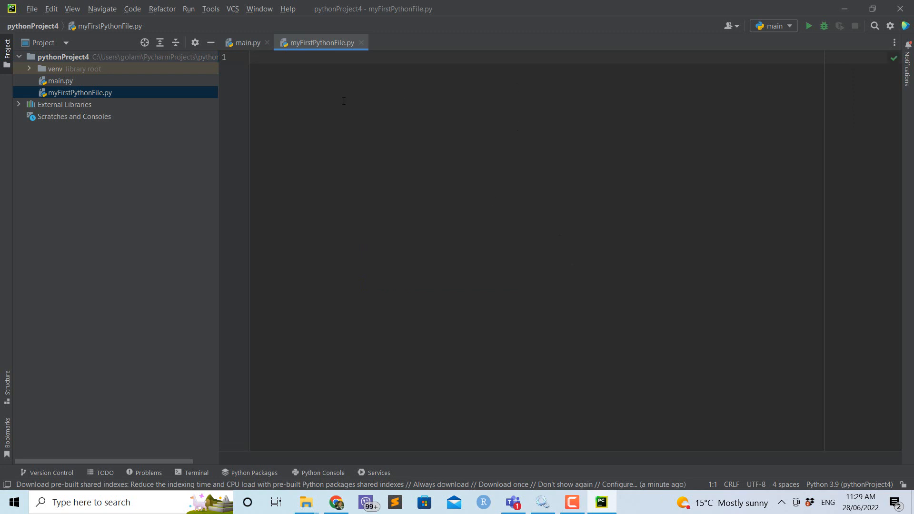
Write the statement print('----- Hi ------------') in myFirstPythonFile.py
text(print)
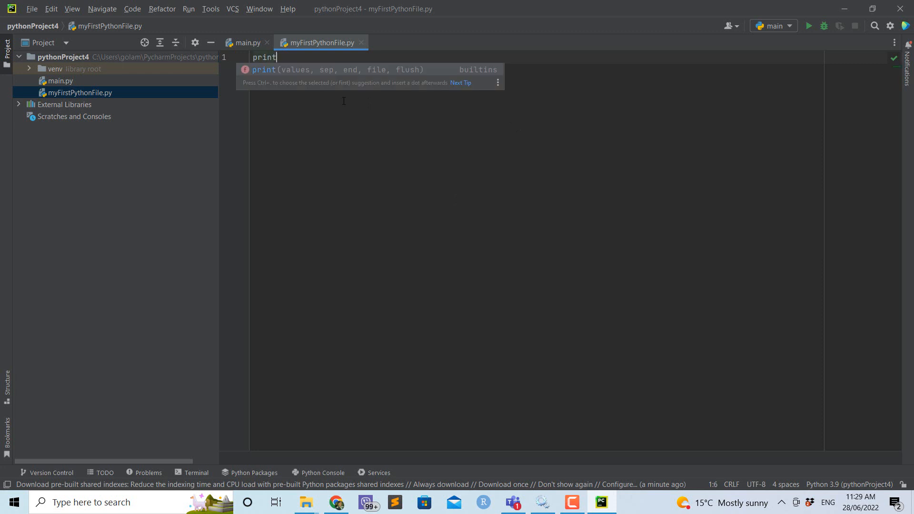
text(()
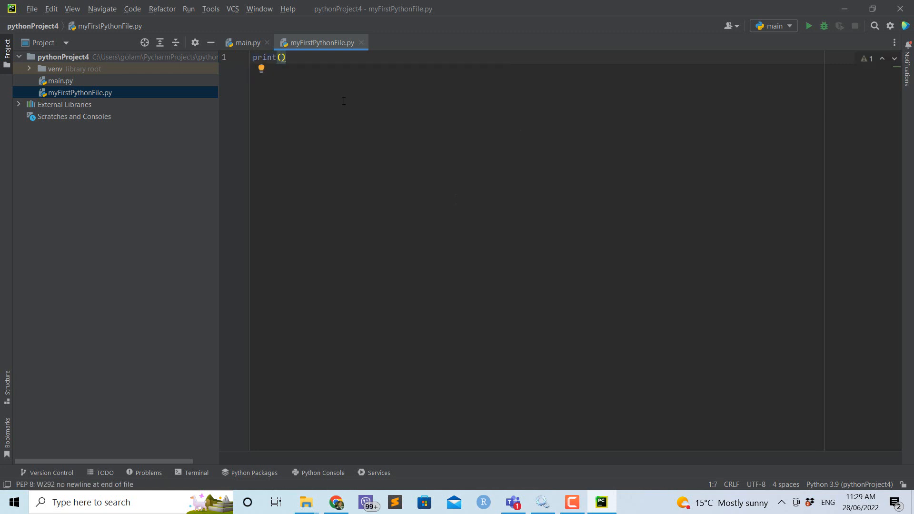
text(')
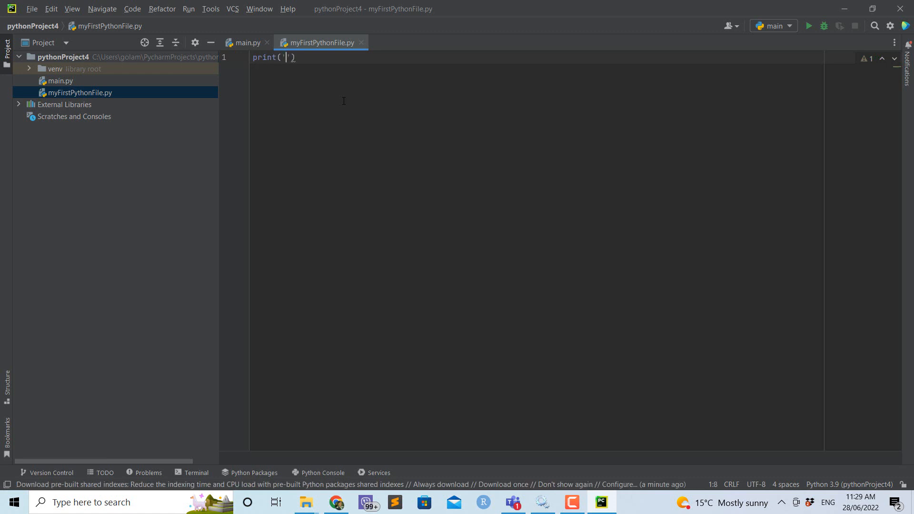
text(----- Hi ------------)
Add a new Python configuration to the project's Run/Debug Configurations
click(790, 25)
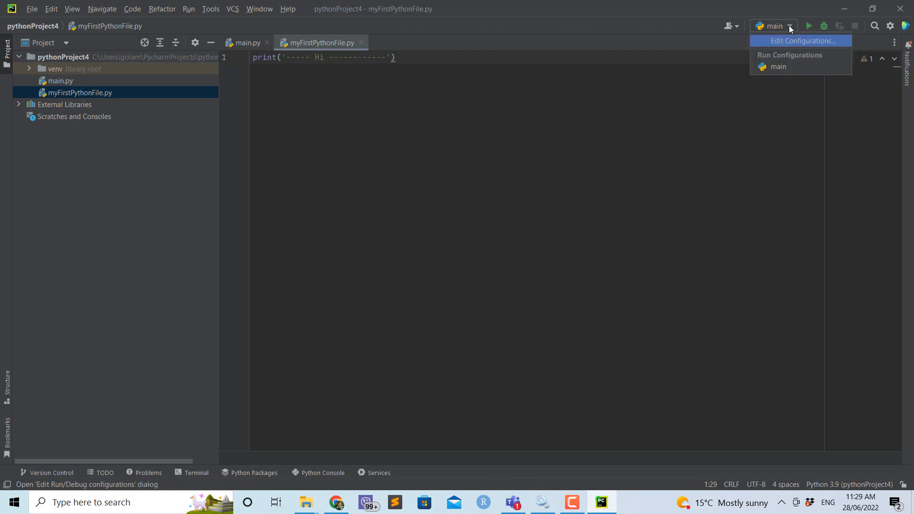
click(795, 42)
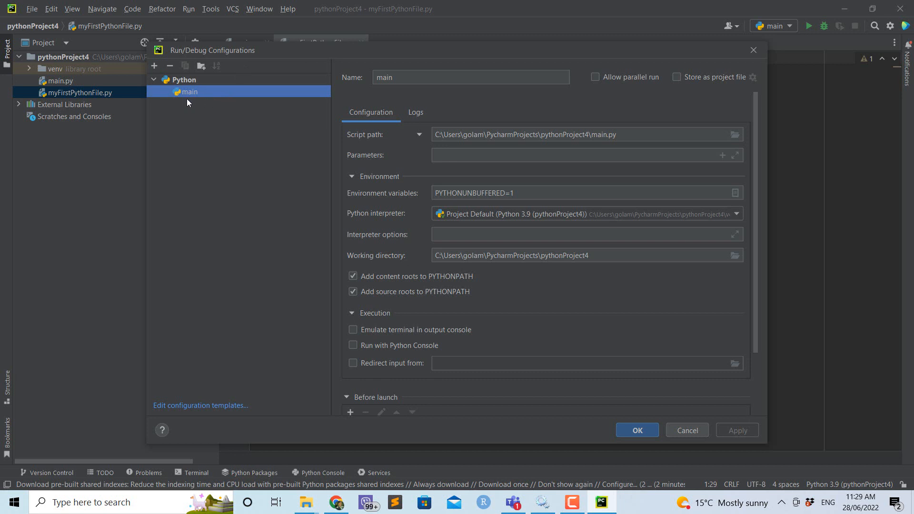
click(153, 65)
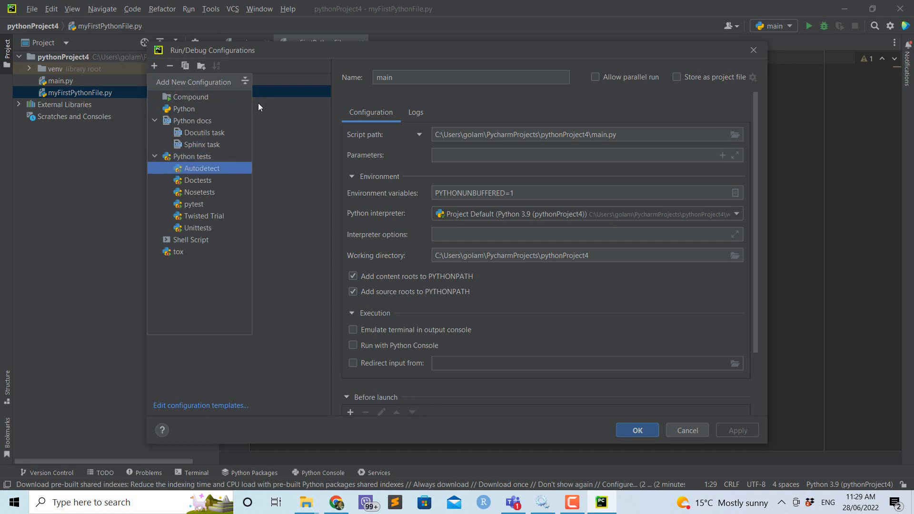
click(207, 109)
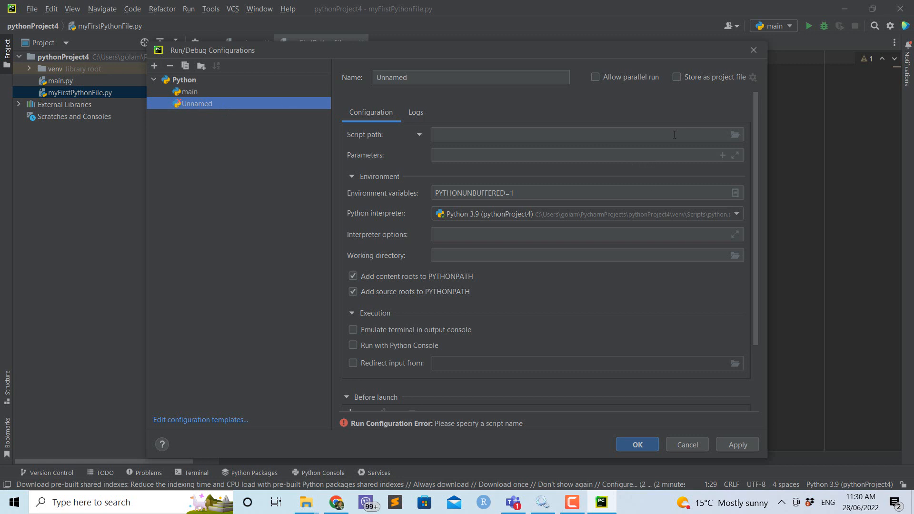
Set the new configuration's script path to myFirstPythonFile.py in the pythonProject4 folder and save the configuration
click(736, 137)
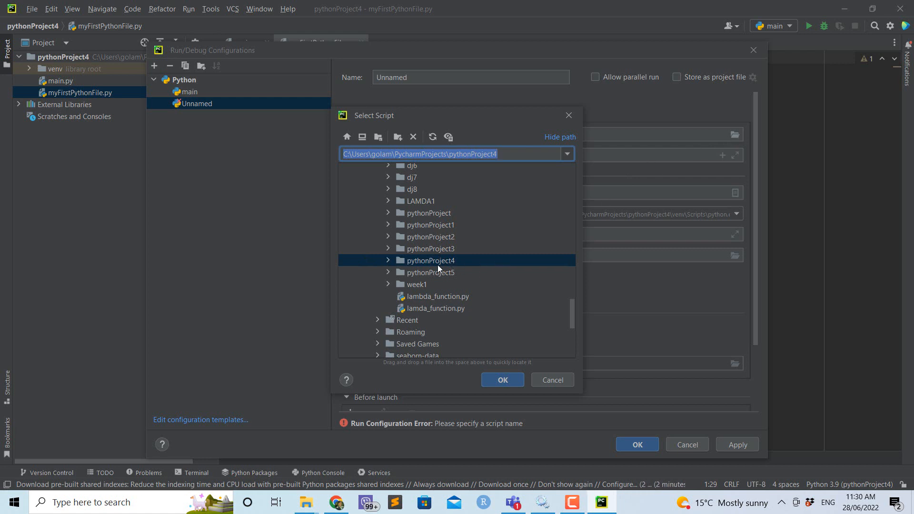
click(387, 263)
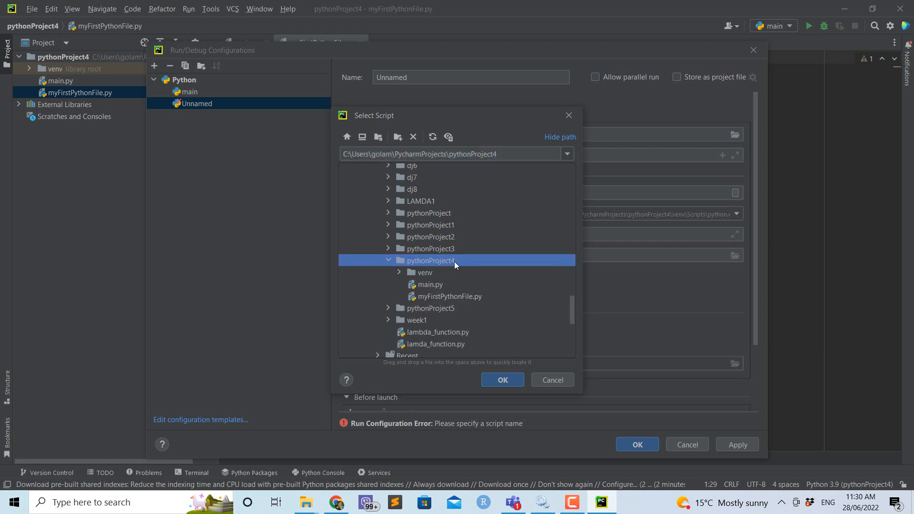
click(460, 297)
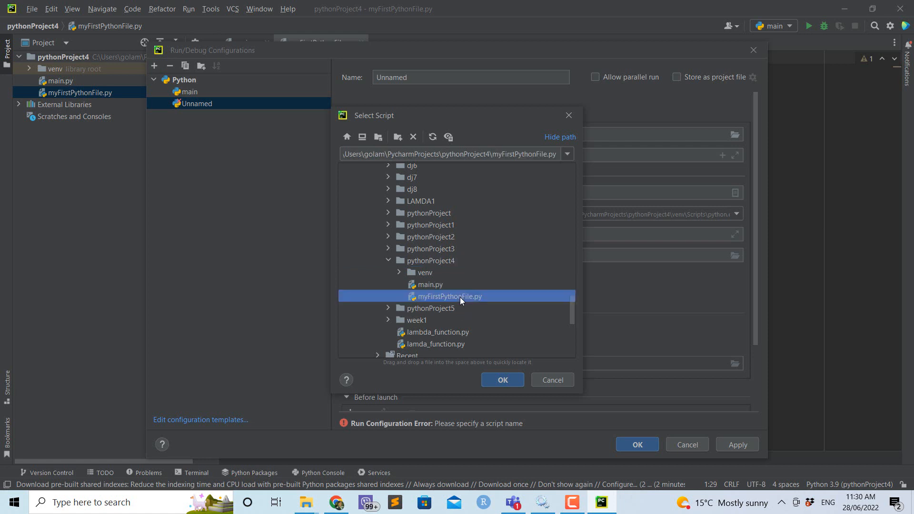
click(503, 379)
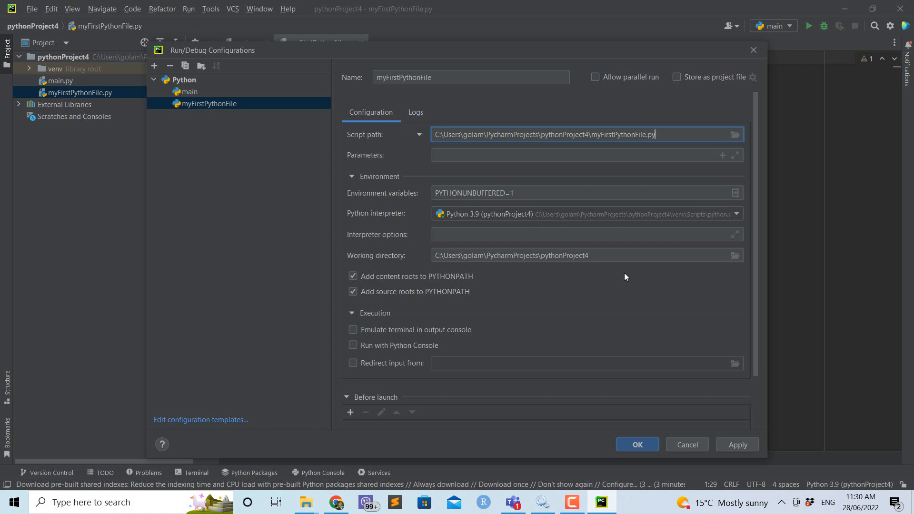
click(634, 445)
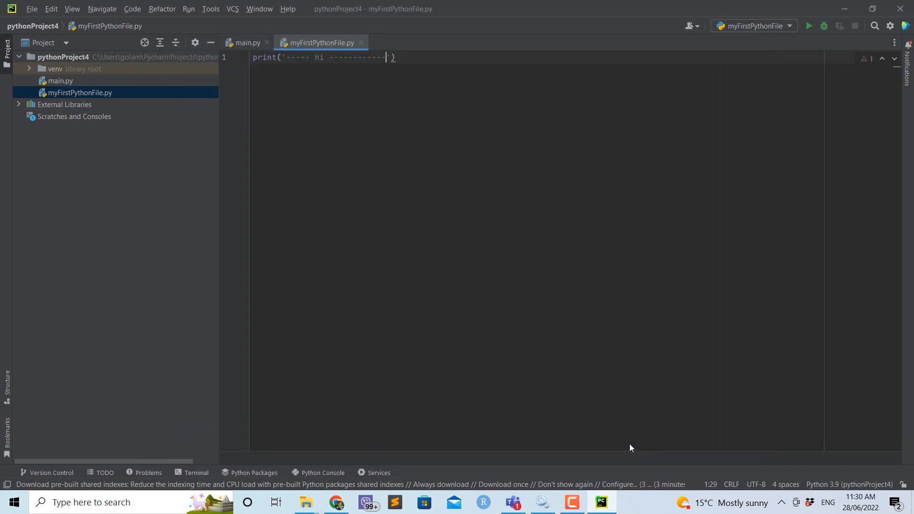
Select the myFirstPythonFile run configuration and run the script
click(789, 26)
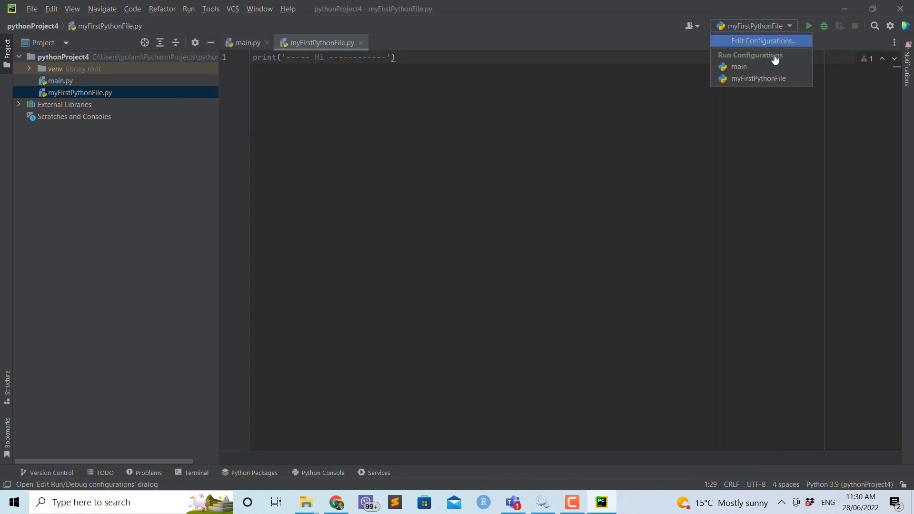
click(751, 81)
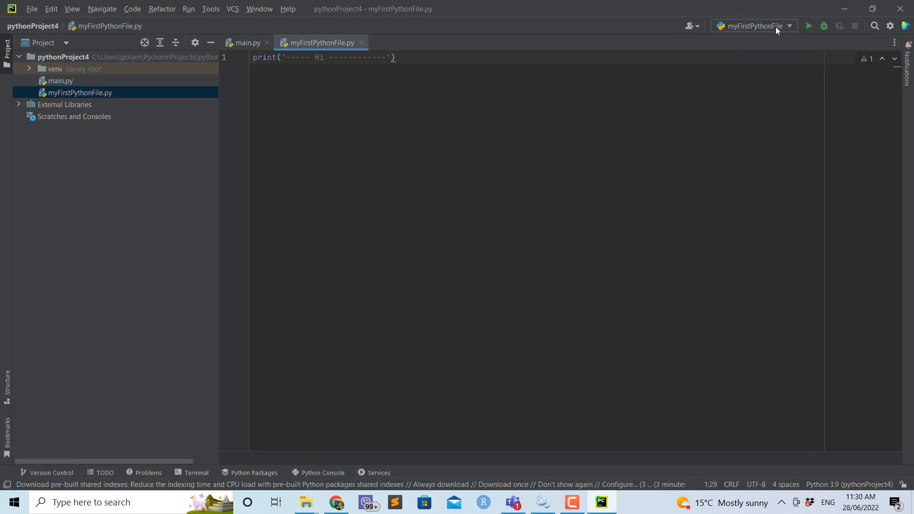
click(810, 27)
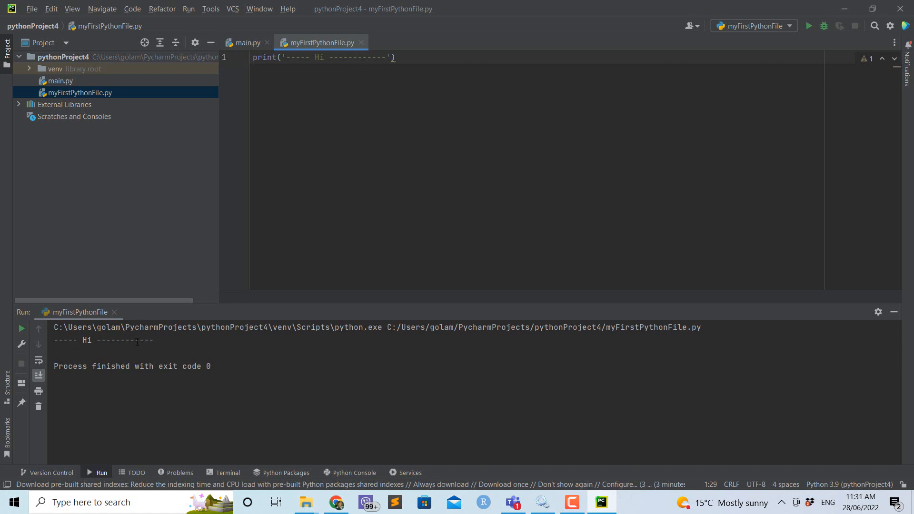
click(413, 105)
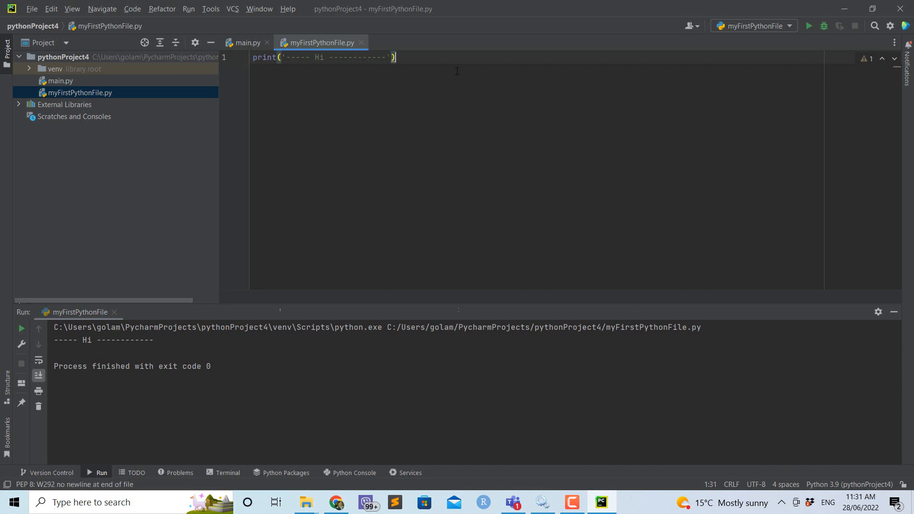
Switch the editor to main.py and make main the active run configuration
click(248, 43)
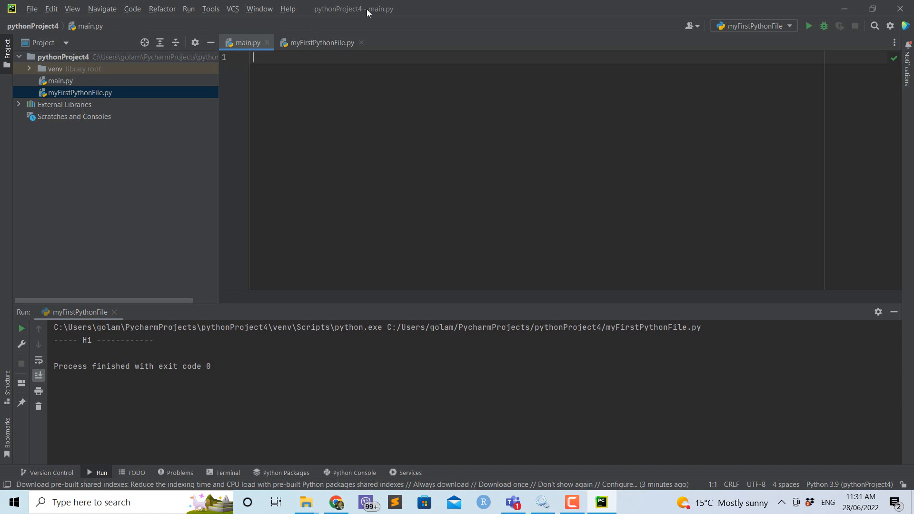
click(791, 26)
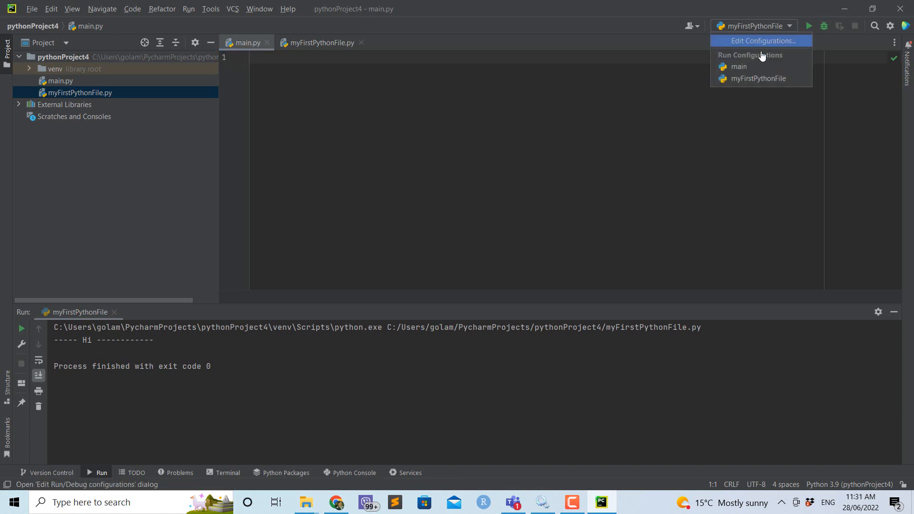
click(744, 67)
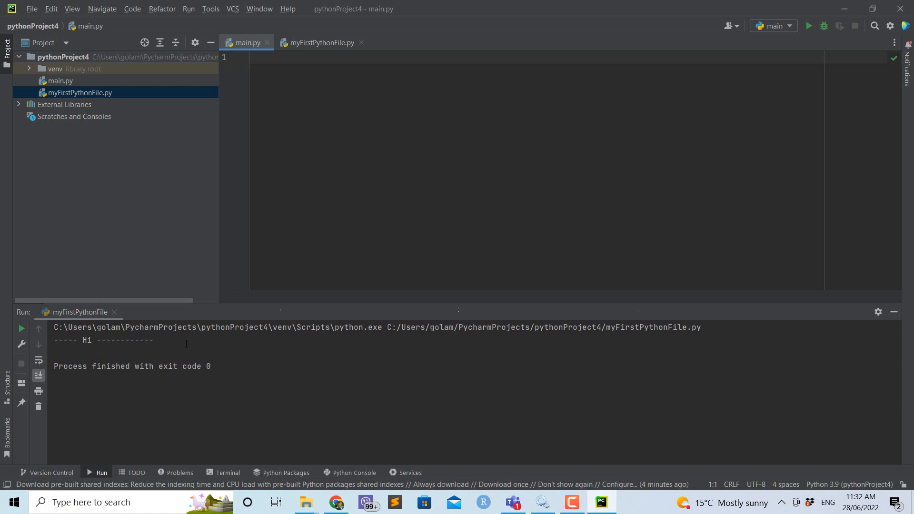
Install the pandas package in the project's virtual environment by running pip3 install pandas in the terminal
click(228, 471)
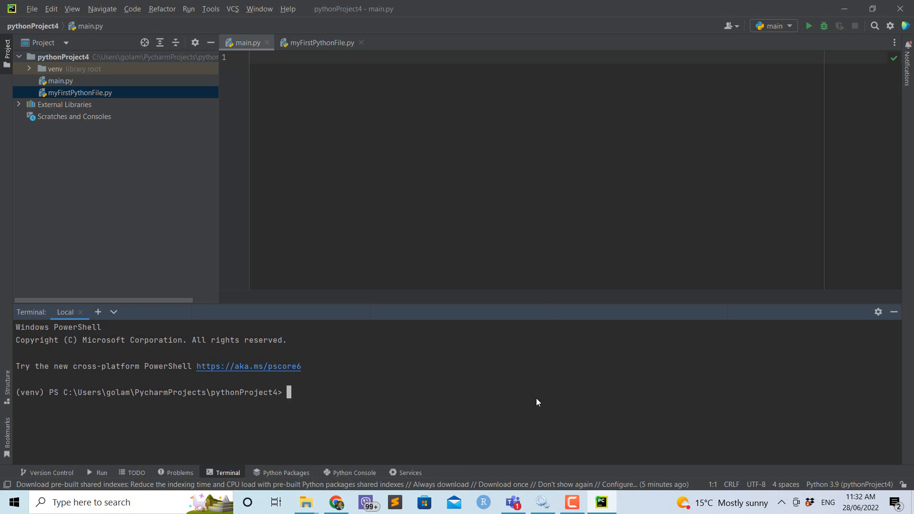
text(pip3 install pandas)
key(Return)
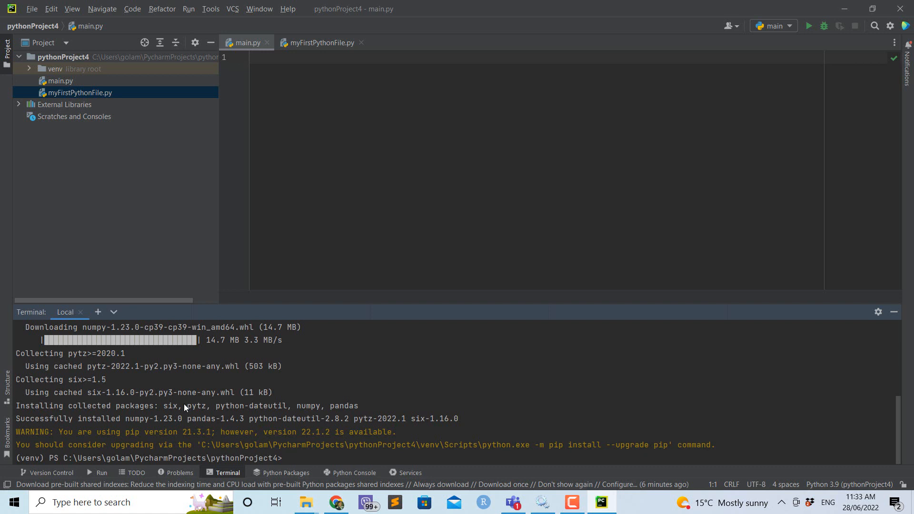
Open the list of file and project commands
click(32, 10)
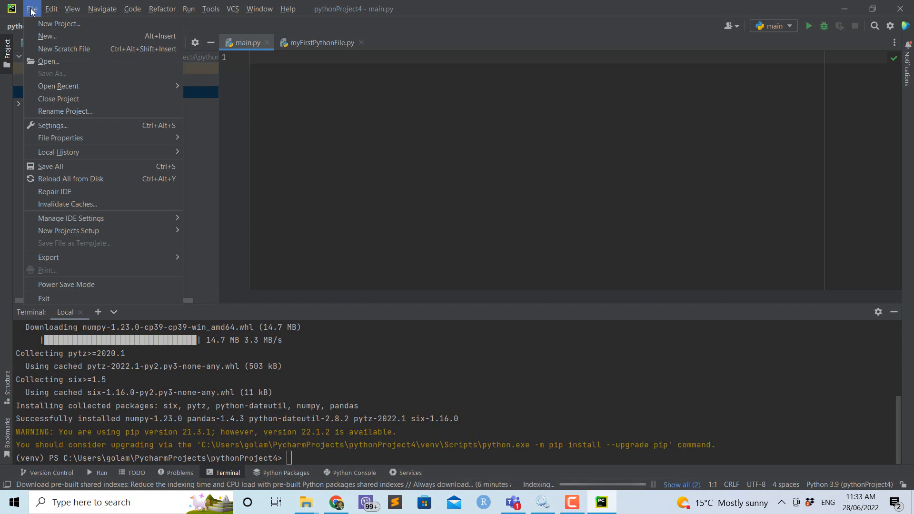